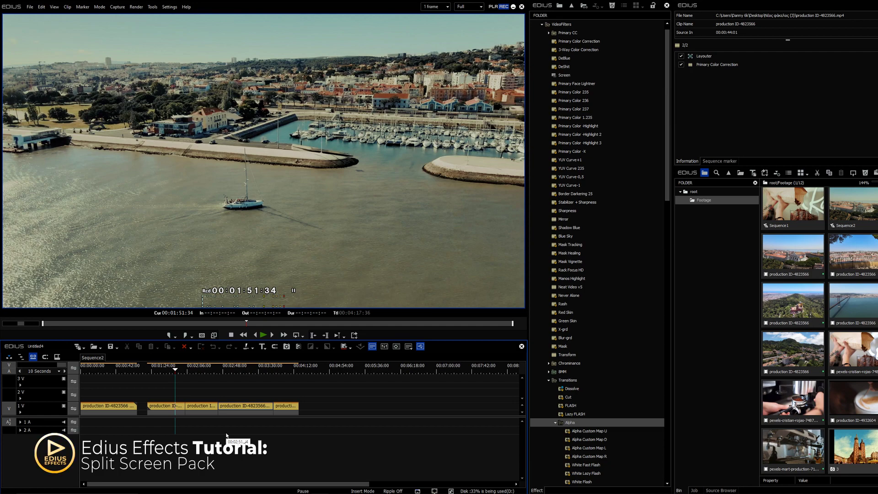
Import the Split Screen Pack 50P.ezp project into the bin.
right_click(716, 242)
left_click(738, 268)
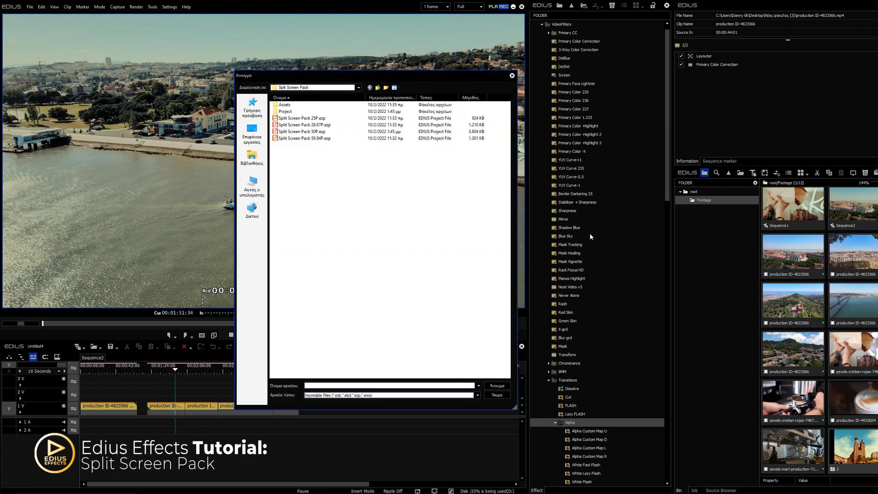
left_click(307, 132)
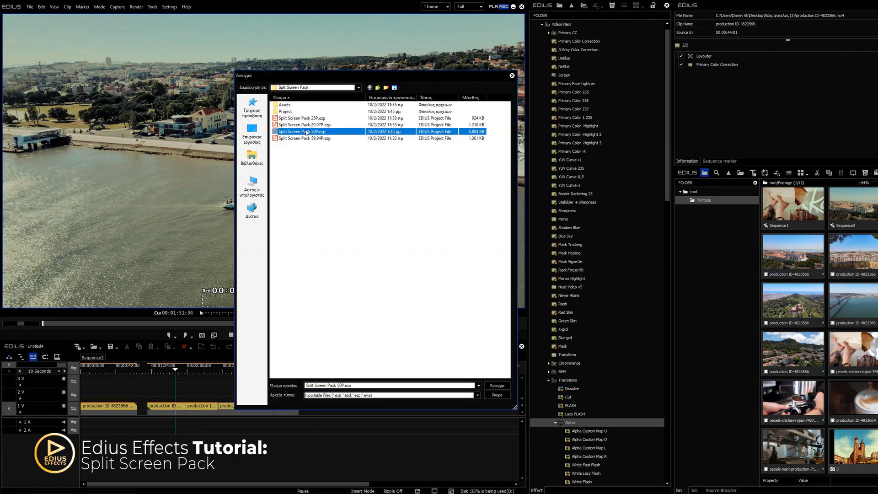
left_click(497, 386)
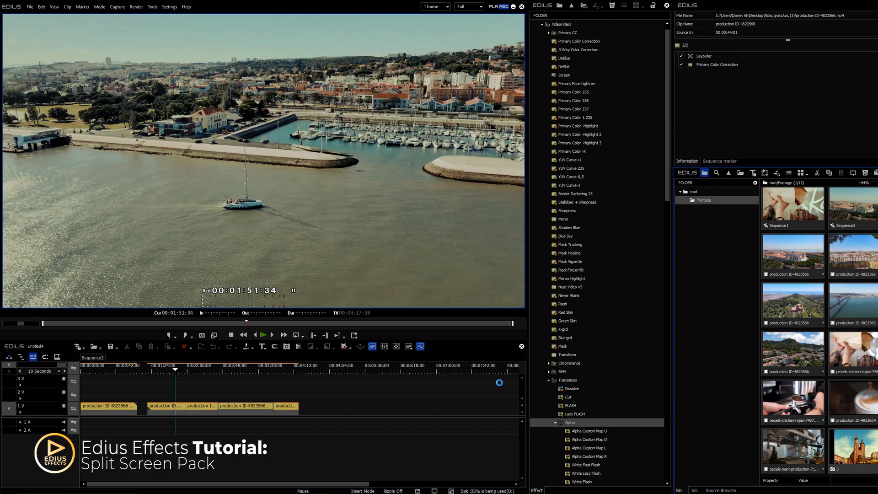
Expand the imported folder and play through the ALL MULTI SCREENS preview sequence.
left_click(724, 209)
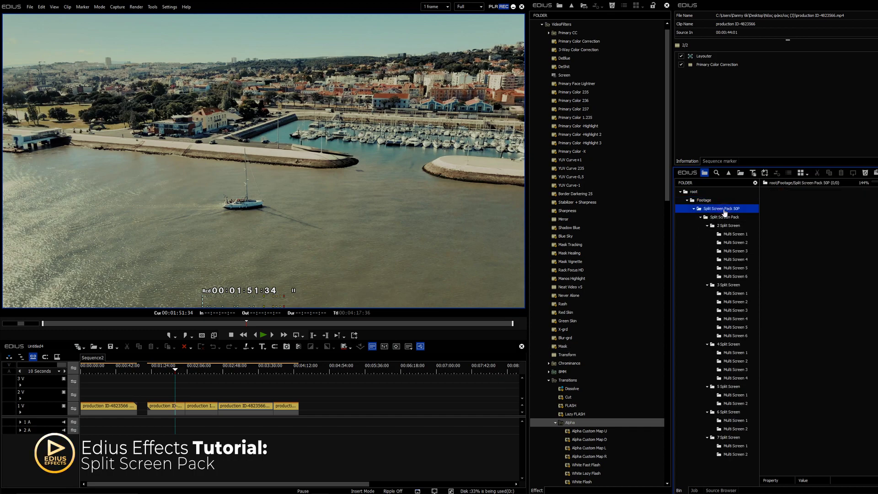
left_click(734, 218)
double_click(783, 209)
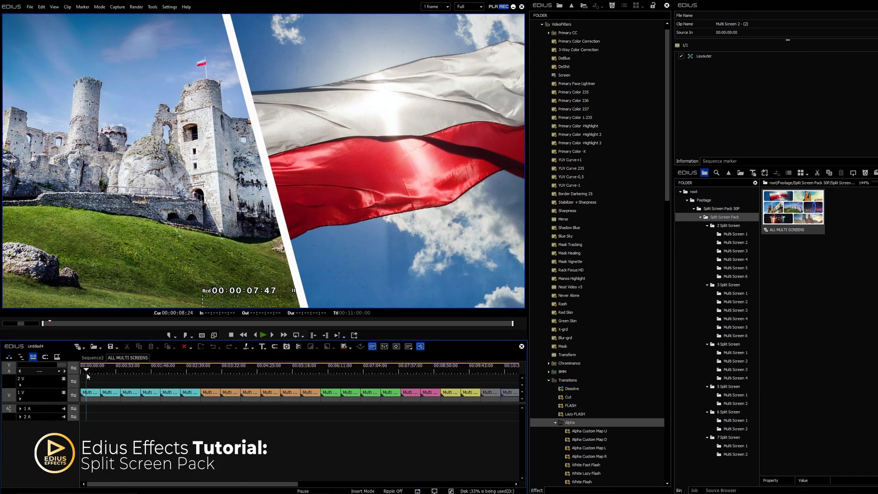
mouse_move(86, 367)
left_mouse_down()
mouse_move(227, 367)
mouse_move(347, 391)
mouse_move(504, 388)
left_mouse_up()
Browse the 2 Split Screen folder's Multi Screen 1–5 templates in the bin.
left_click(231, 368)
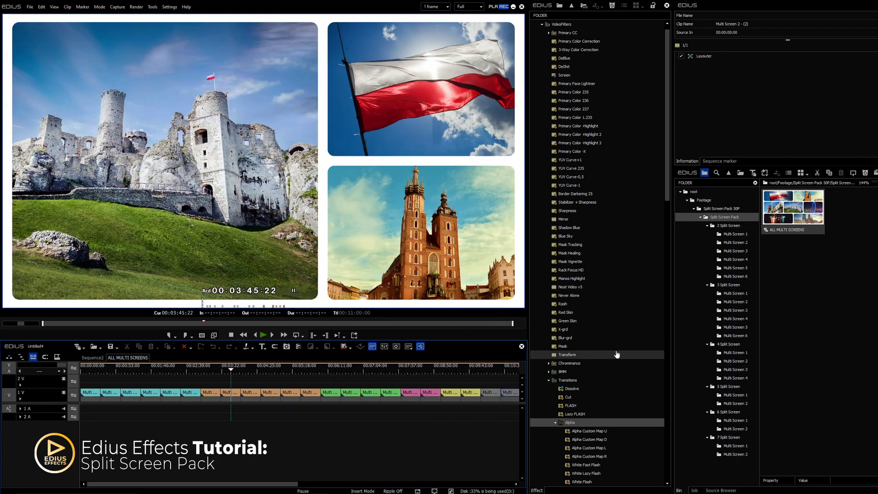
left_click(728, 225)
left_click(739, 235)
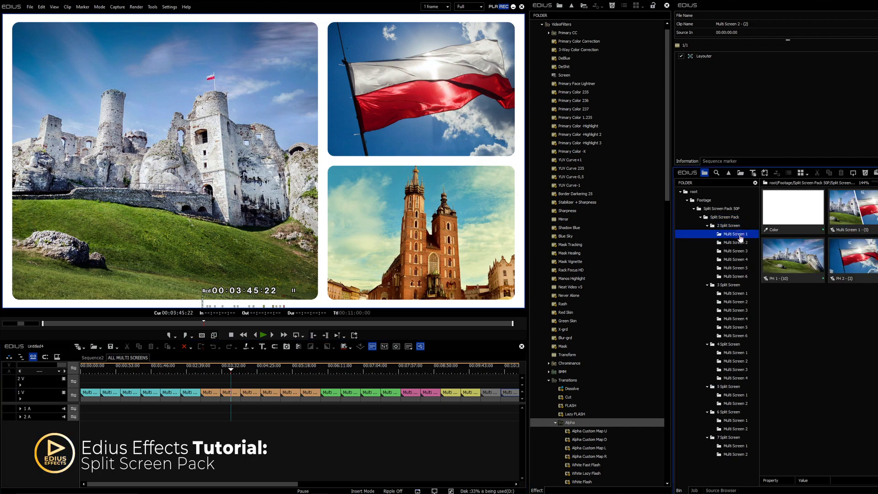
left_click(739, 243)
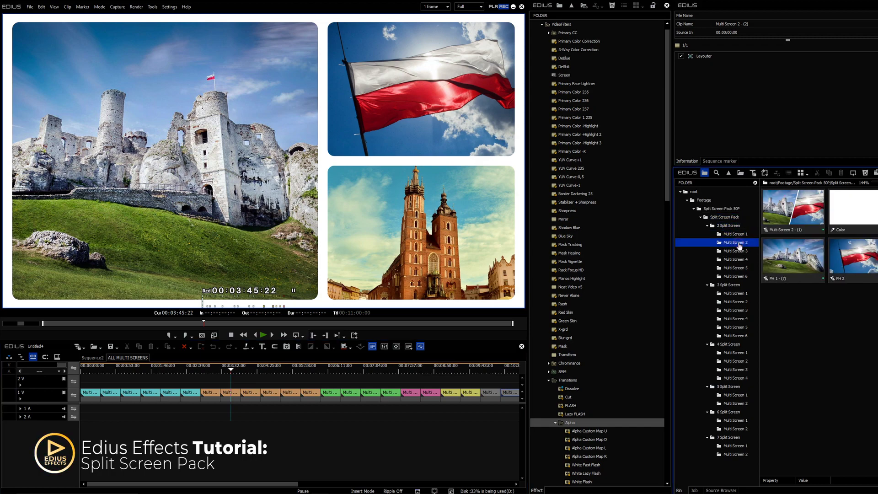
left_click(739, 251)
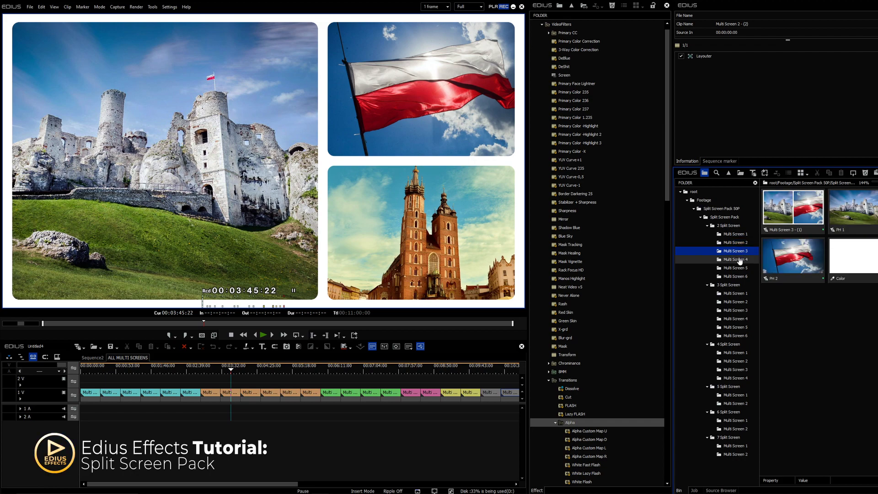
left_click(739, 260)
left_click(742, 267)
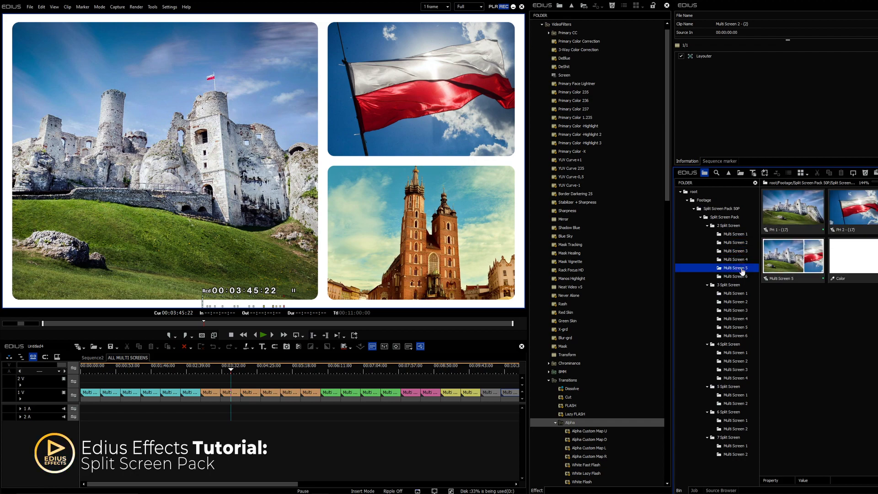
Browse the 3 and 4 Split Screen folders down to the Multi Screen 4 template.
key("Up")
key("Up")
key("Up")
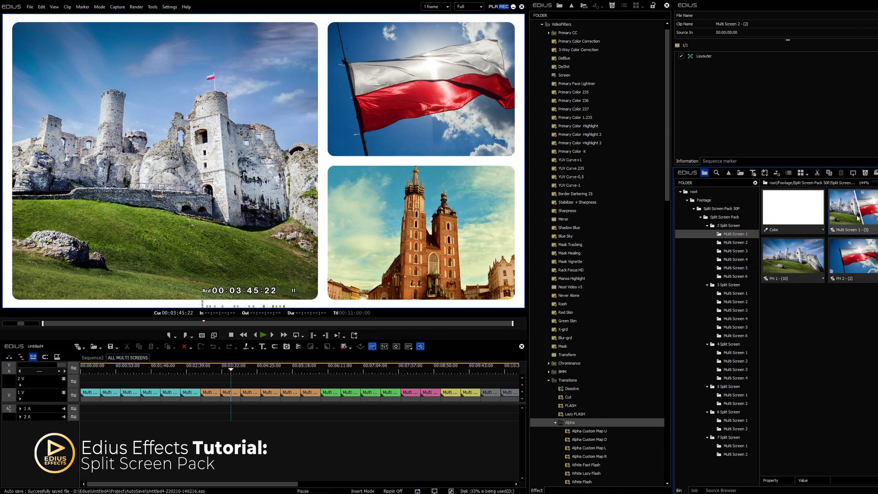
left_click(735, 250)
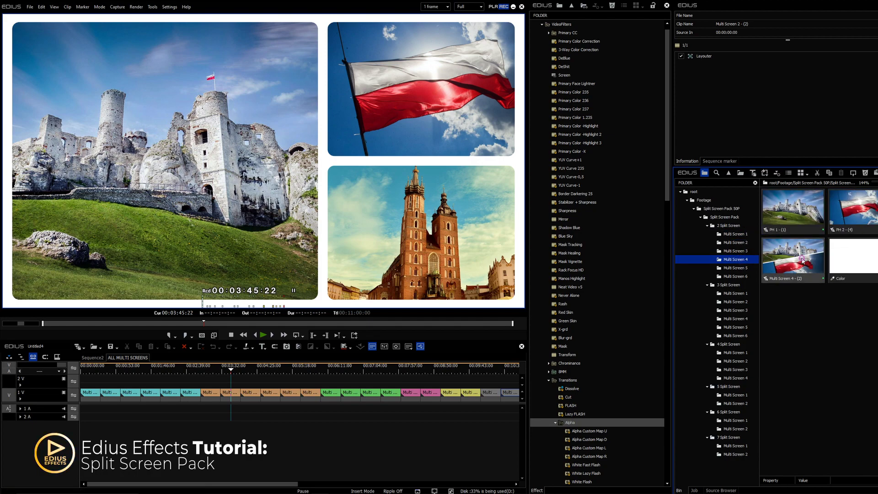
left_click(742, 267)
left_click(737, 284)
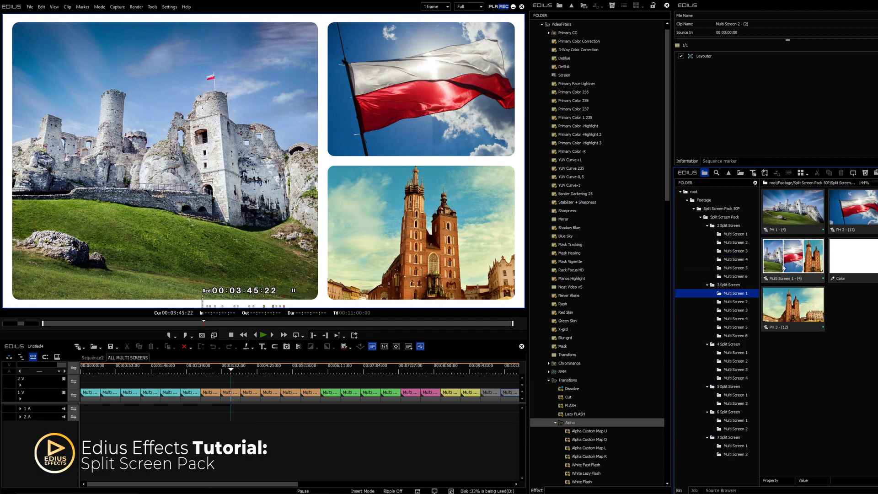
left_click(742, 301)
key("Down")
key("Down")
key("Down")
key("Down")
key("Down")
key("Down")
key("Down")
key("Down")
key("Down")
Open the Multi Screen 4 template sequence and play through its animation.
double_click(790, 209)
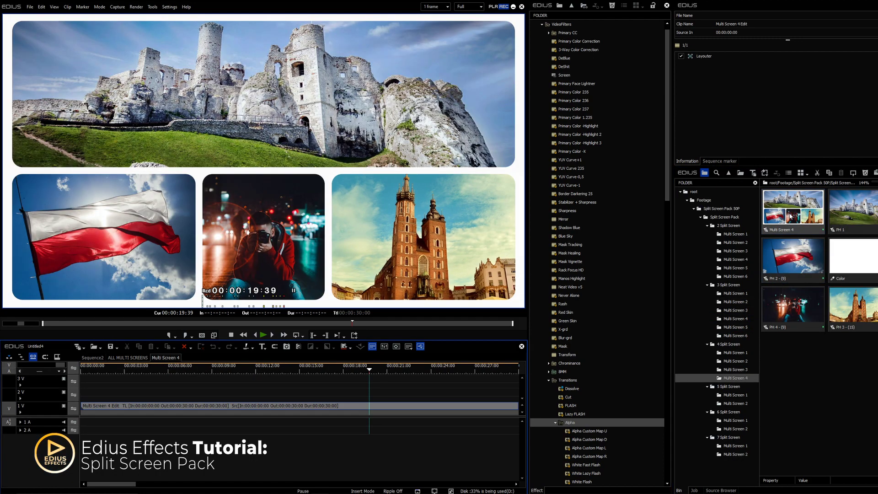
left_click_drag(333, 369, 81, 373)
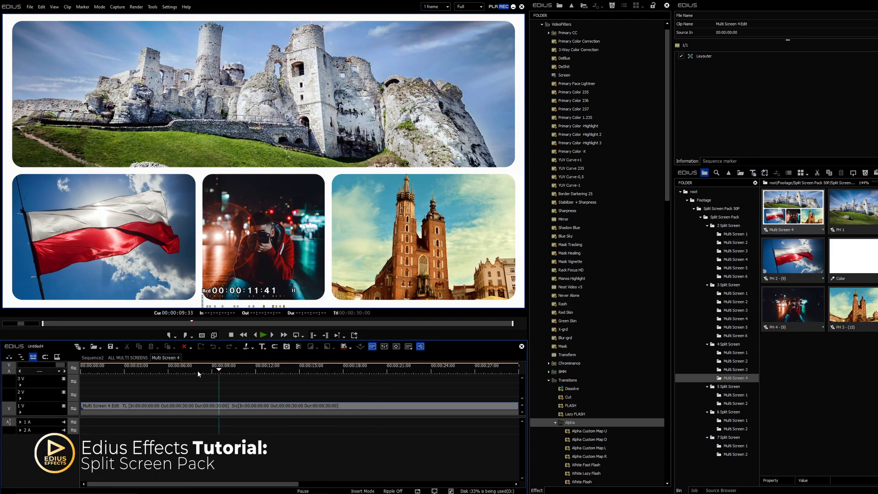
key("space")
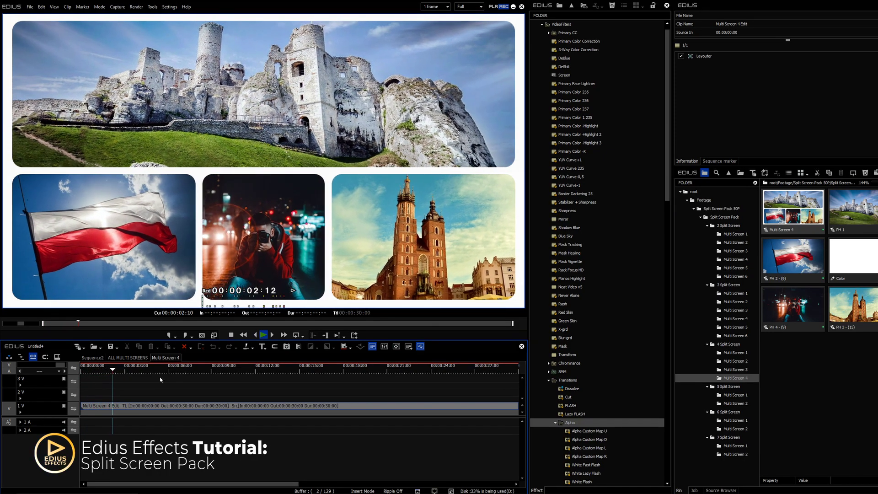
left_click_drag(134, 368, 440, 371)
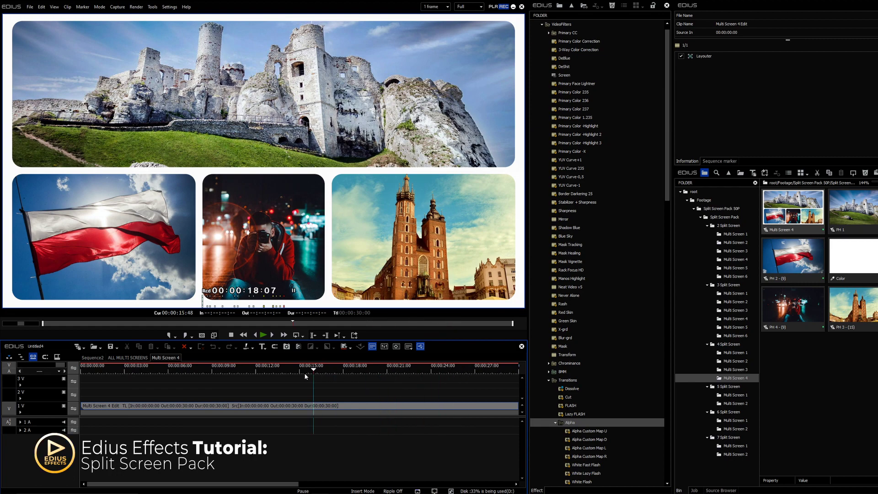
left_click_drag(293, 374, 371, 377)
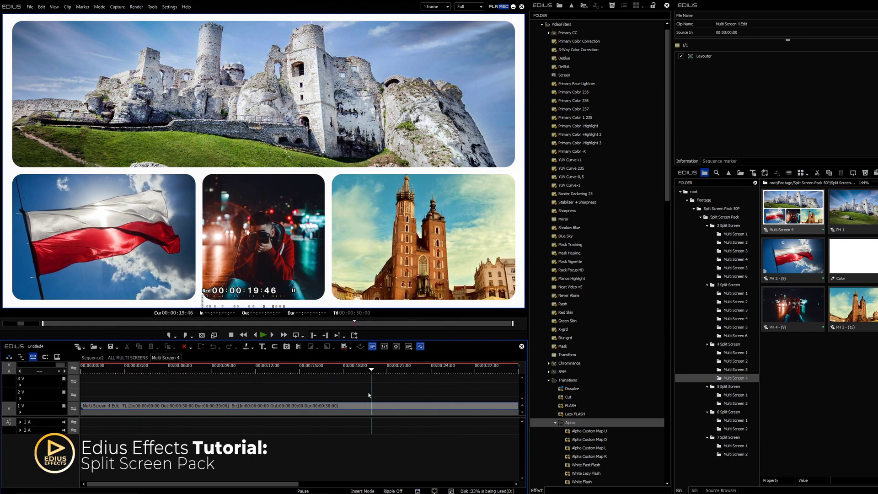
Reorder the bin so PH 3 follows PH 2 and PH 4 precedes the Color clip.
left_click(794, 259)
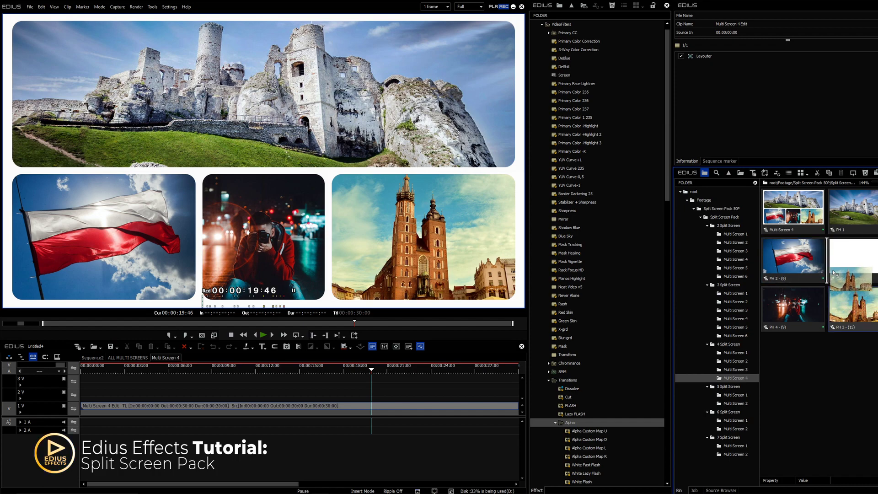
left_click_drag(838, 302, 854, 261)
left_click_drag(857, 310, 787, 310)
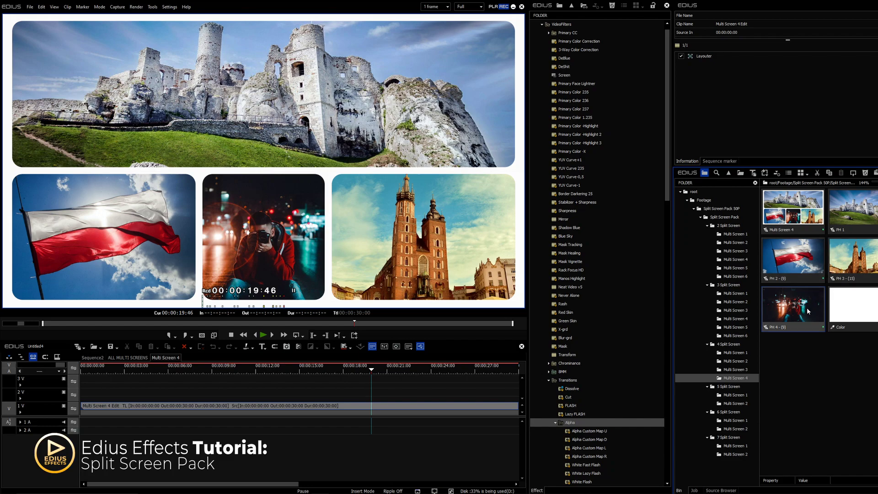
Open the PH 1, PH 2, PH 3 and PH 4 placeholder sequences for editing.
double_click(854, 209)
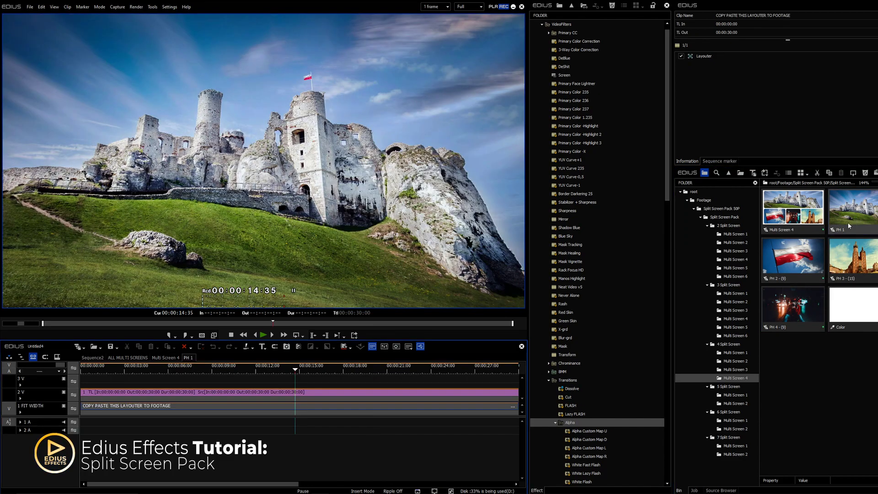
double_click(794, 259)
double_click(854, 259)
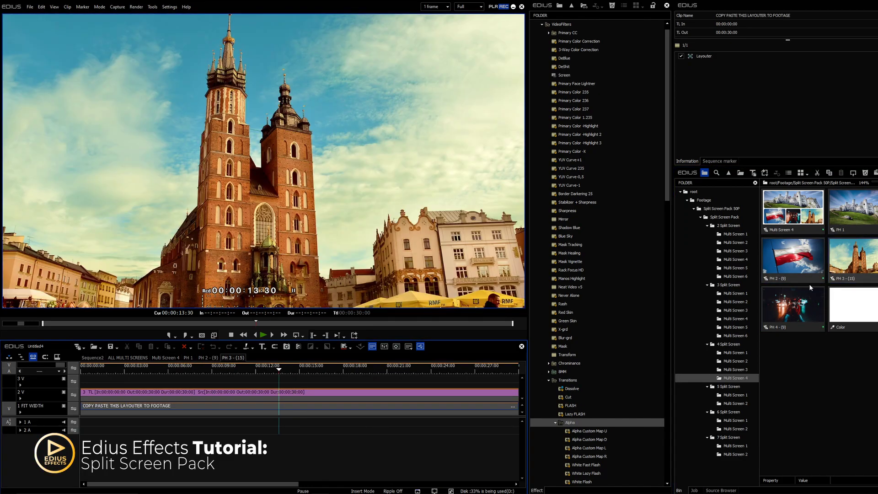
double_click(795, 307)
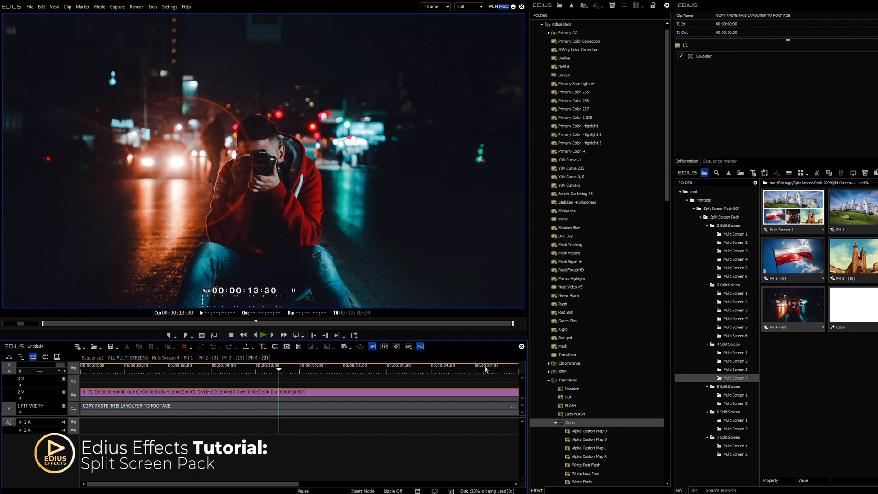
Fit the timeline view and delete the castle and flag placeholder photos from the PH sequences.
left_click(188, 357)
left_click(43, 370)
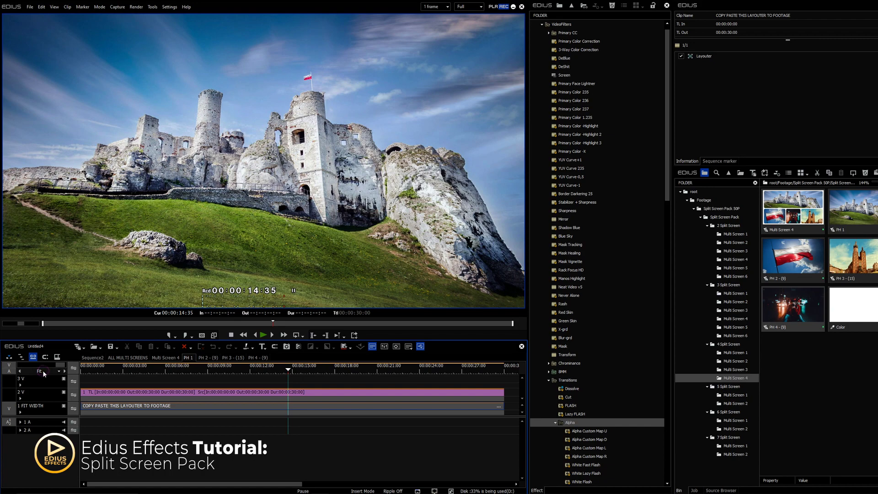
left_click(281, 393)
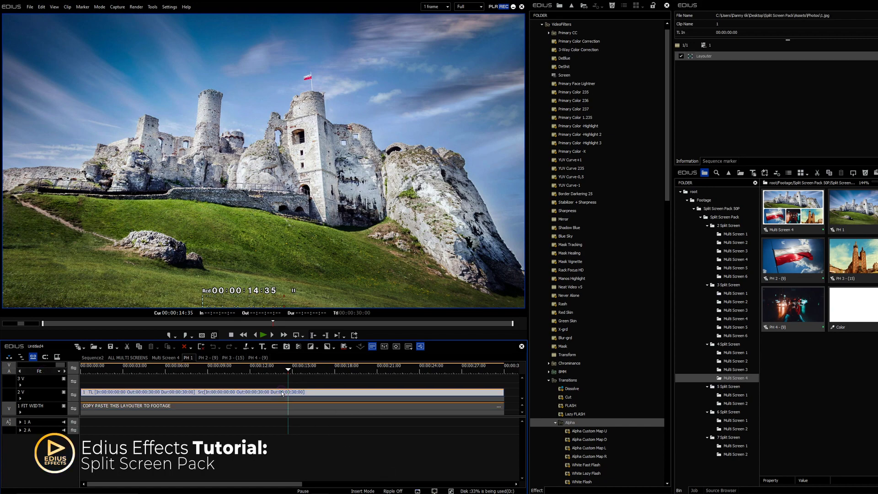
key("Delete")
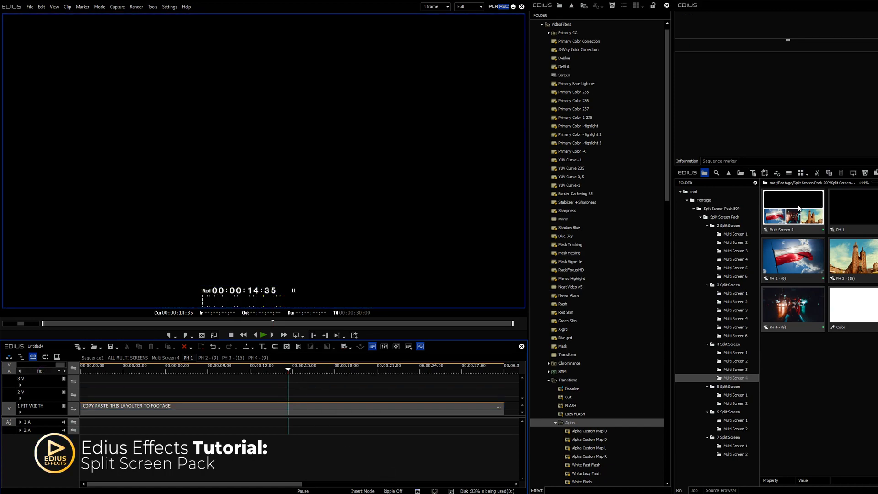
left_click_drag(799, 209, 235, 392)
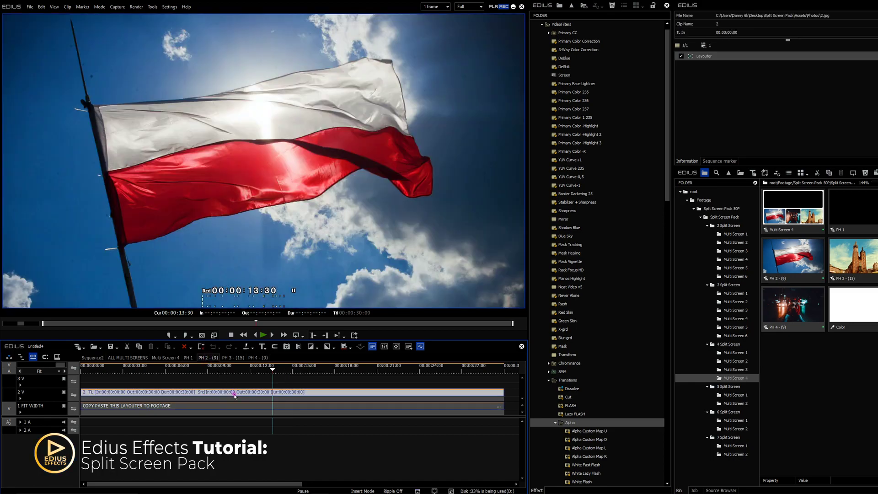
key("Delete")
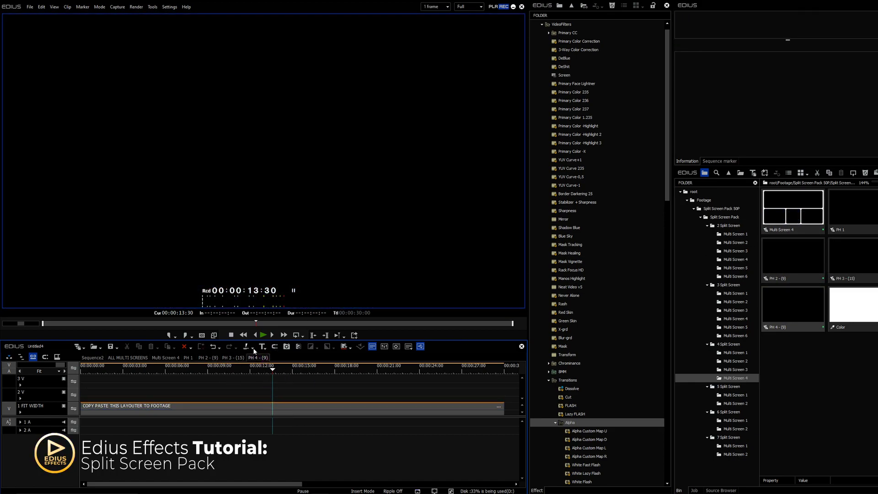
left_click(186, 357)
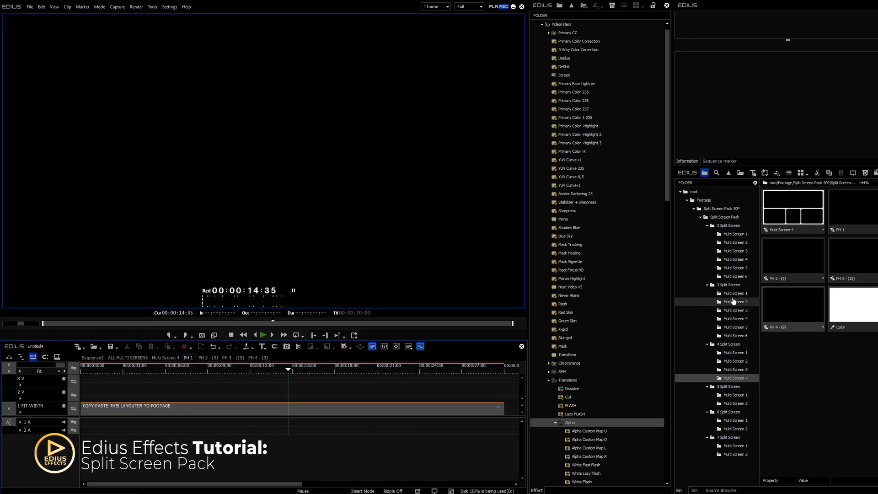
Show the Footage bin folder and select the second production clip in Sequence2.
left_click(704, 199)
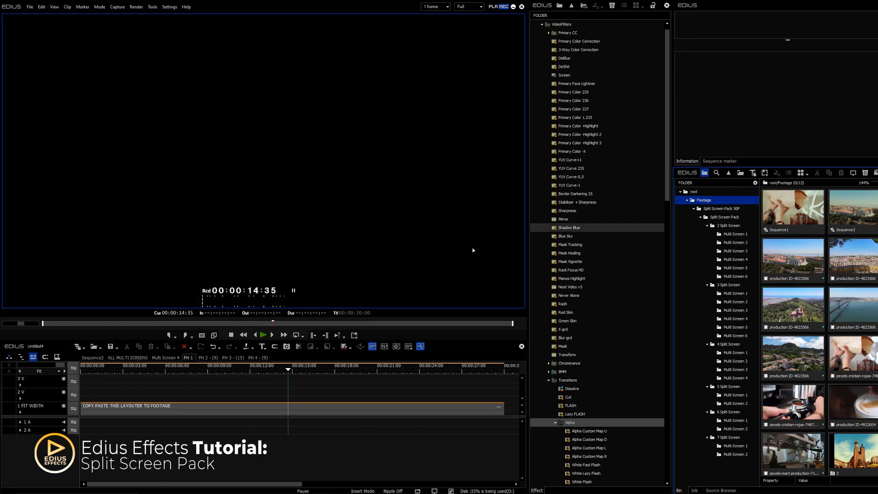
left_click(91, 358)
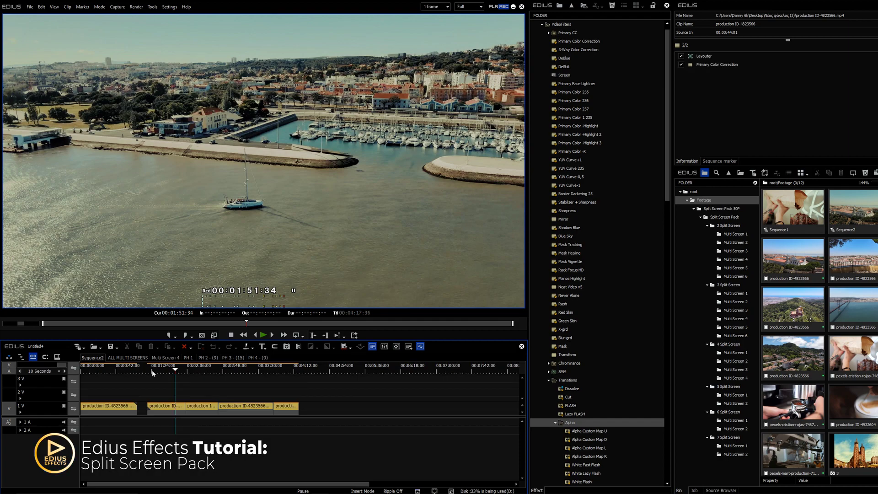
left_click(179, 406)
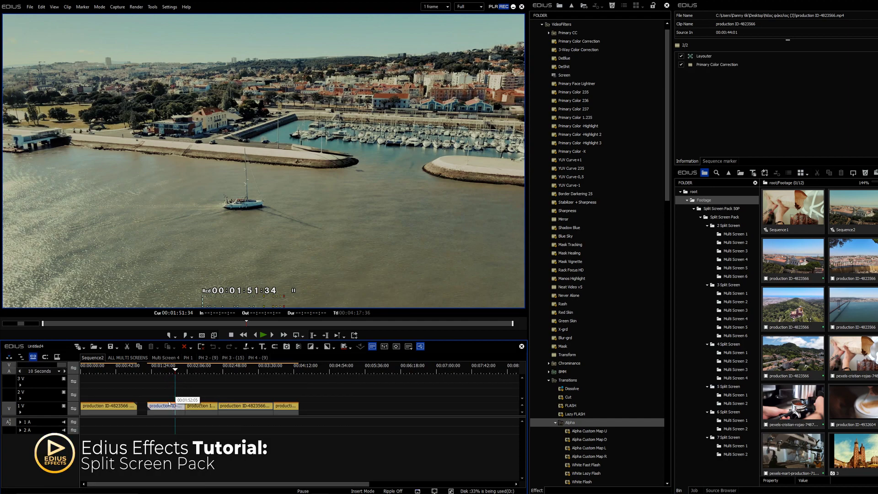
Cut the selected clip from Sequence2 and paste it at the start of PH 1's track.
right_click(168, 406)
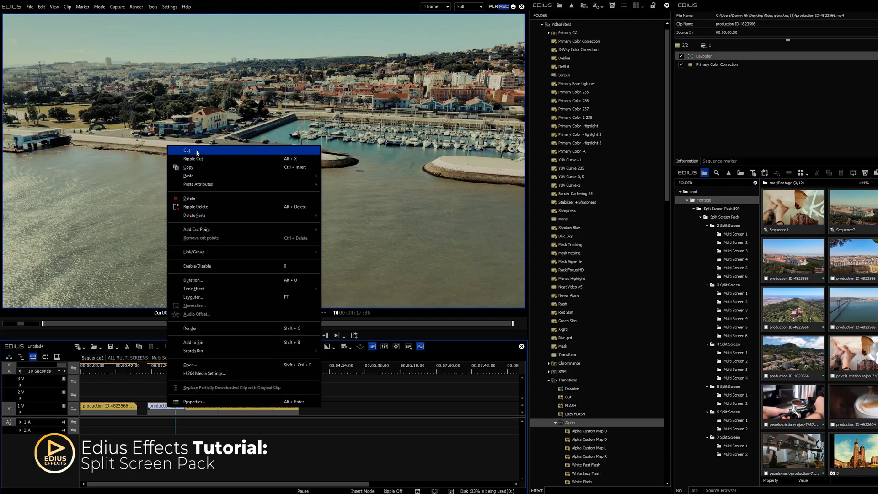
left_click(195, 151)
left_click(186, 357)
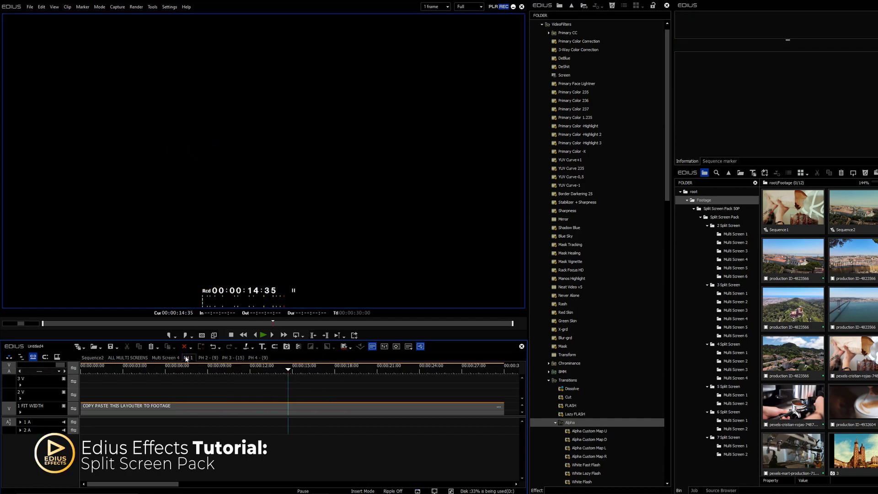
right_click(133, 393)
left_click(163, 320)
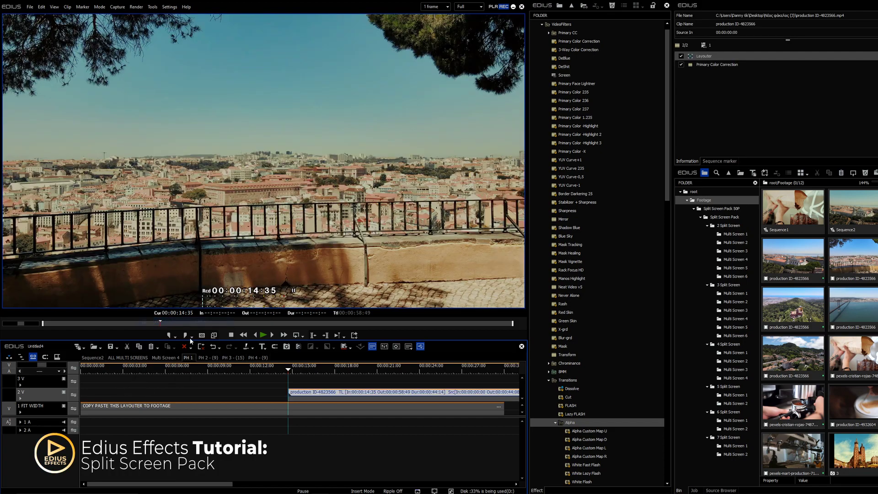
left_click_drag(119, 398, 119, 397)
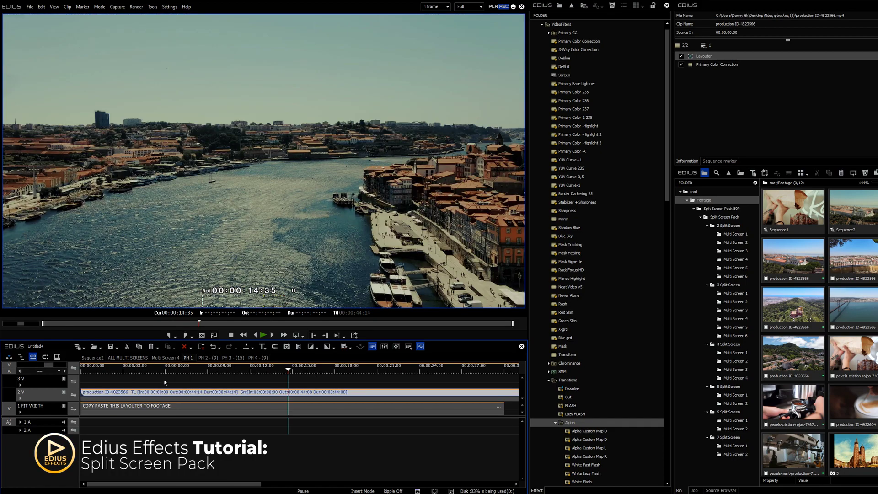
left_click_drag(172, 371, 270, 374)
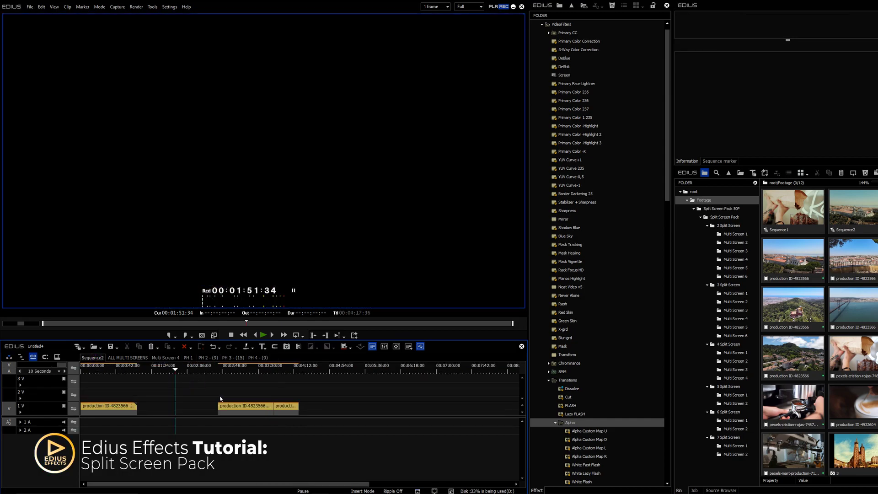
Check PH 2 and Sequence2, then view the filled Multi Screen 4 sequence.
left_click(210, 357)
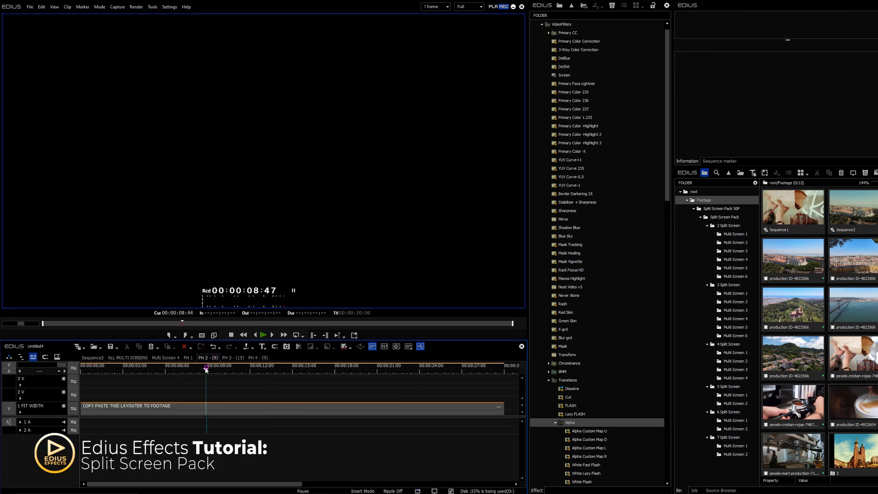
left_click(93, 358)
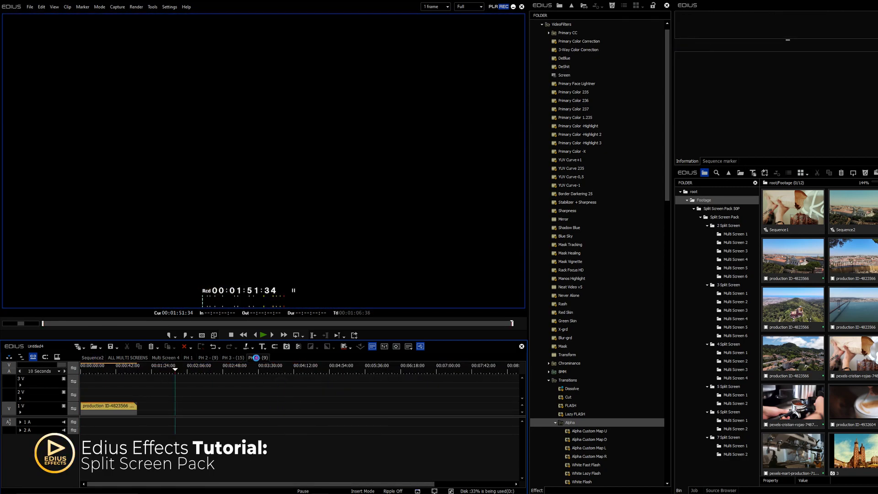
left_click(164, 357)
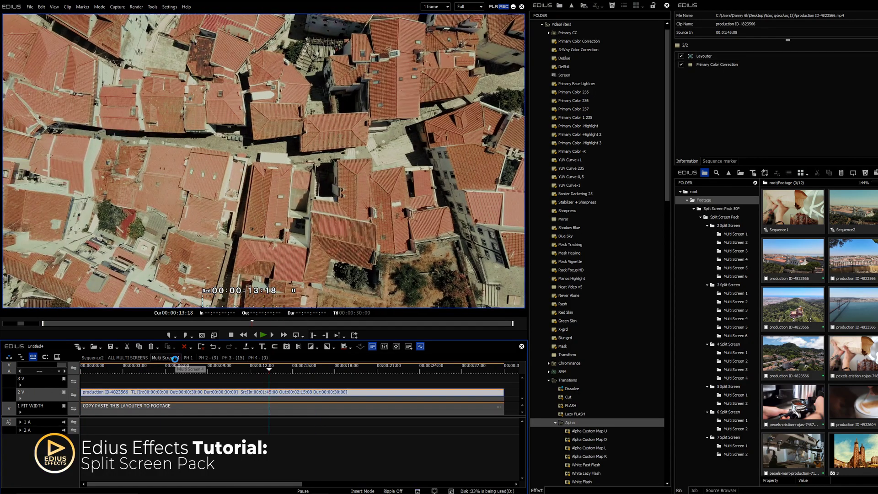
left_click(175, 357)
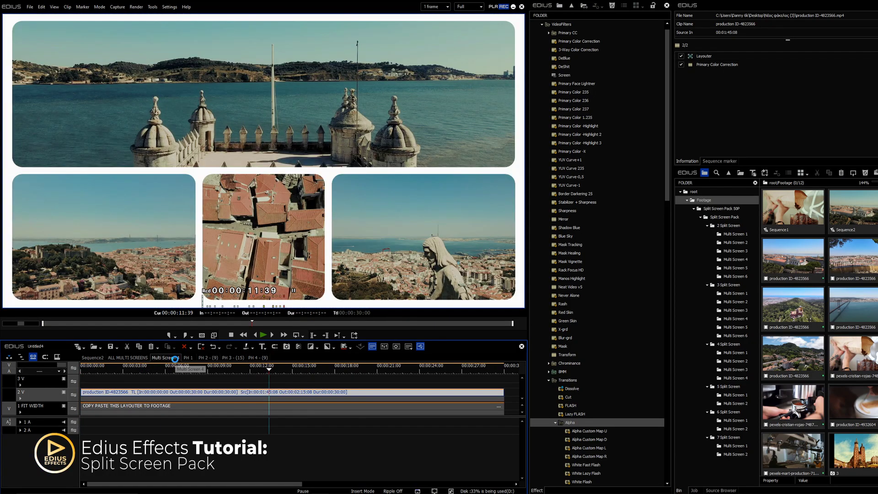
left_click_drag(216, 372, 72, 385)
key("space")
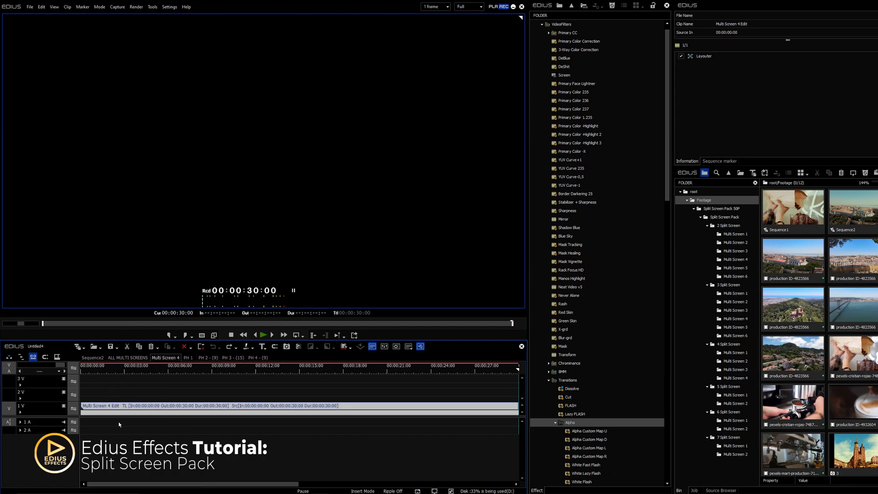
Trim the end of the production ID-4823566 clip shorter and play back the split screen.
left_click(94, 357)
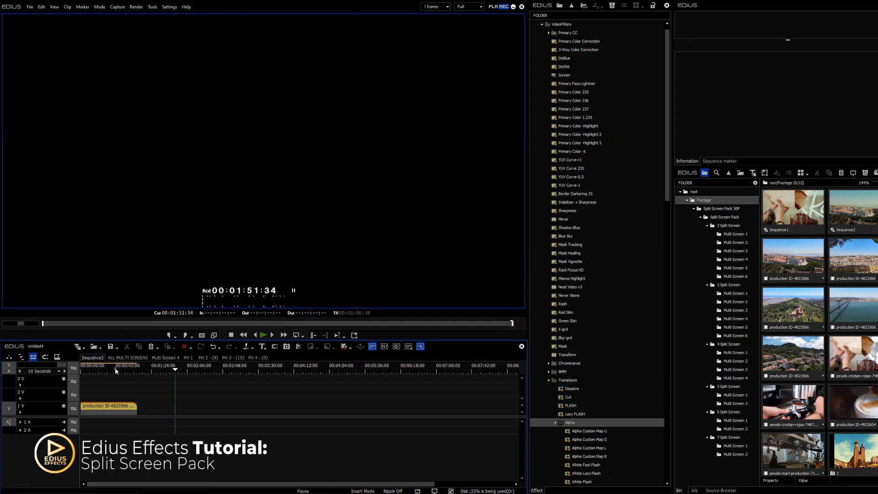
left_click_drag(115, 371, 103, 376)
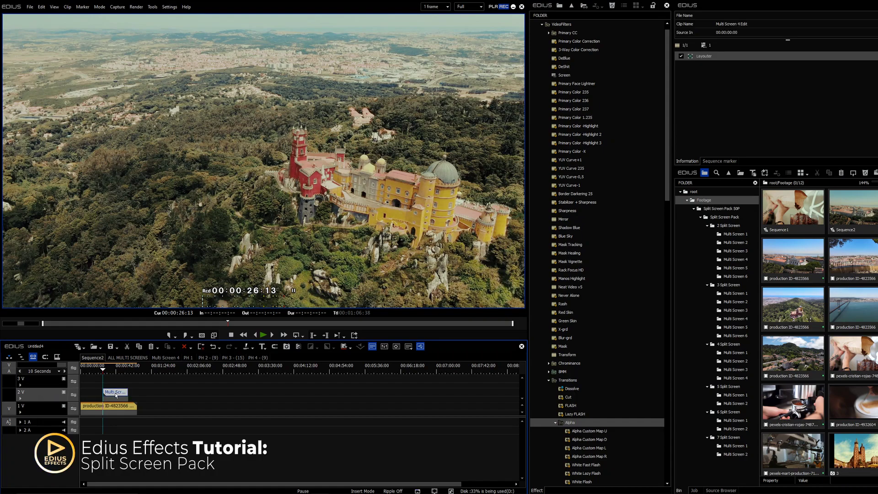
left_click_drag(134, 407, 110, 412)
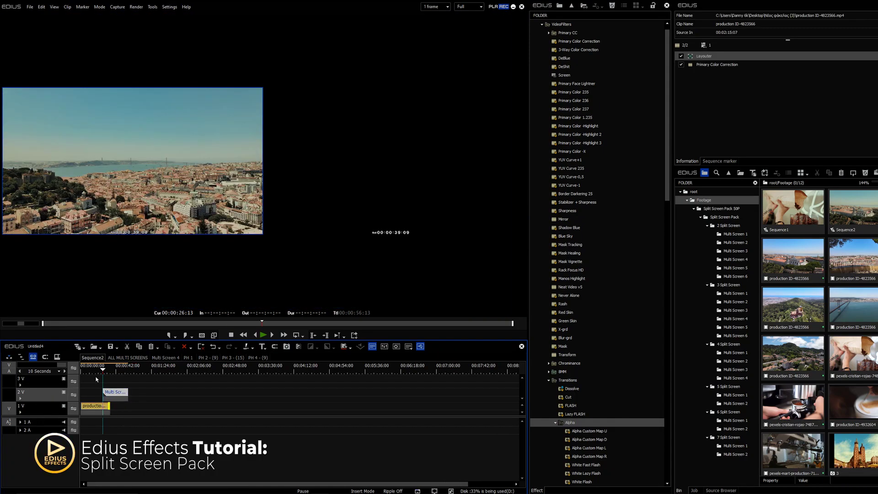
left_click(99, 374)
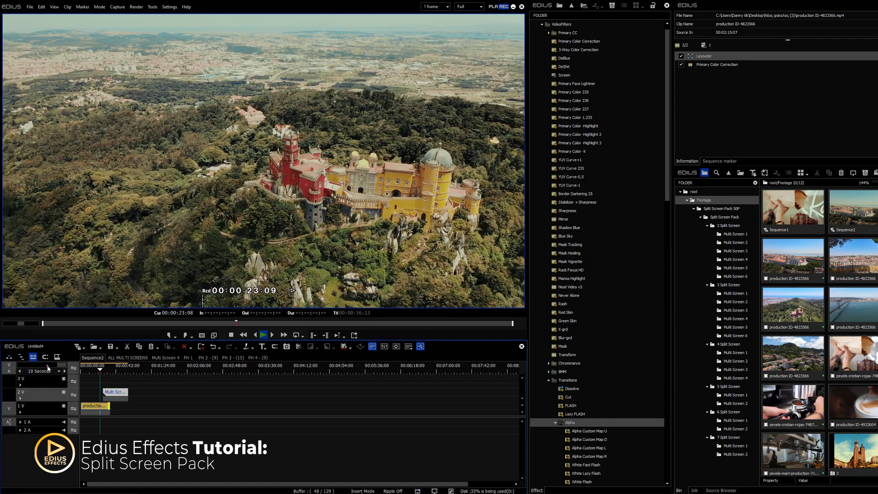
scroll(98, 373, "up", 3)
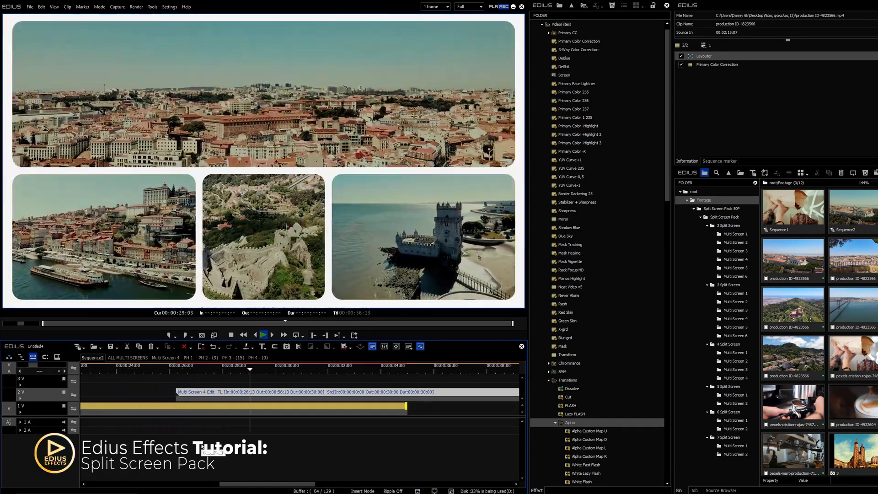
scroll(67, 383, "down", 3)
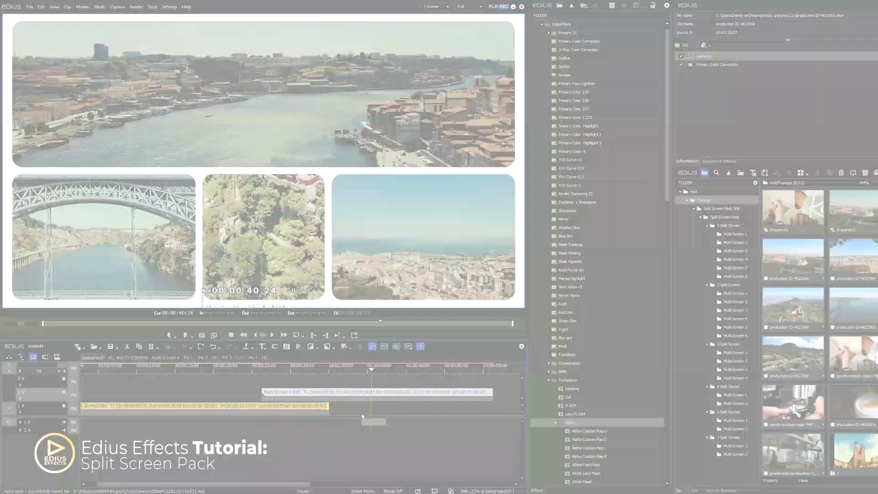
Stop playback and open the Multi Screen 4 Color matte clip's settings.
key("space")
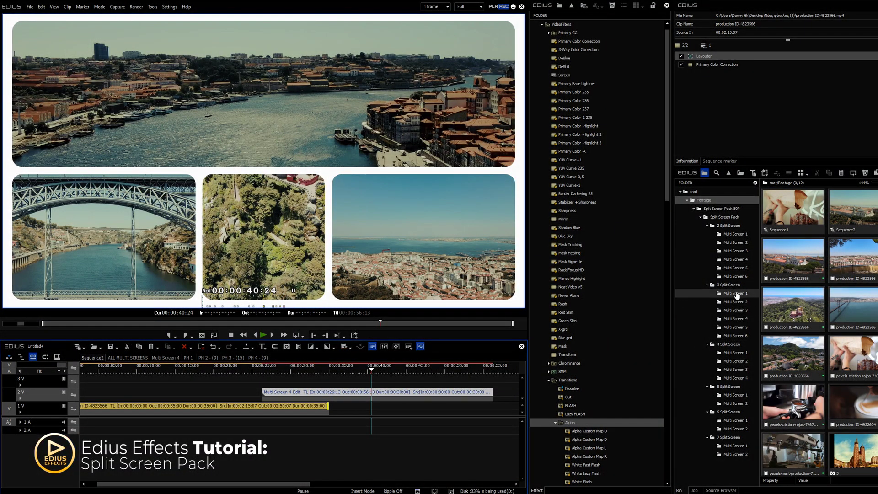
left_click(737, 378)
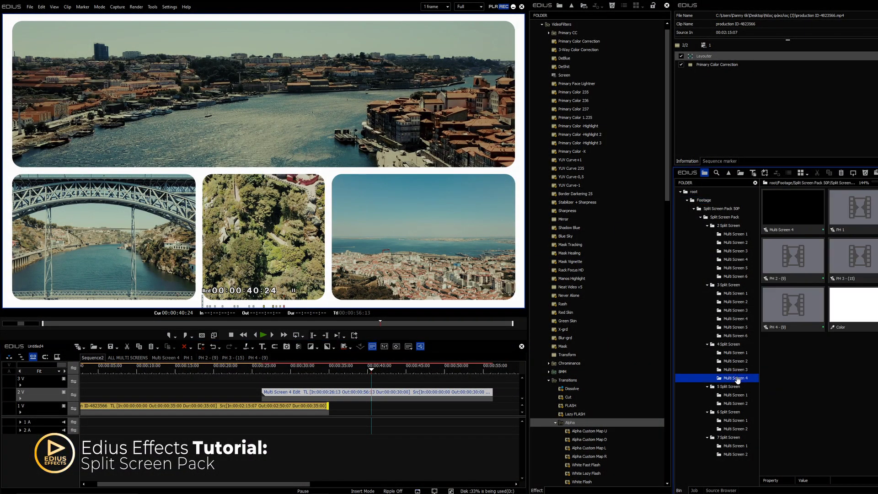
double_click(862, 307)
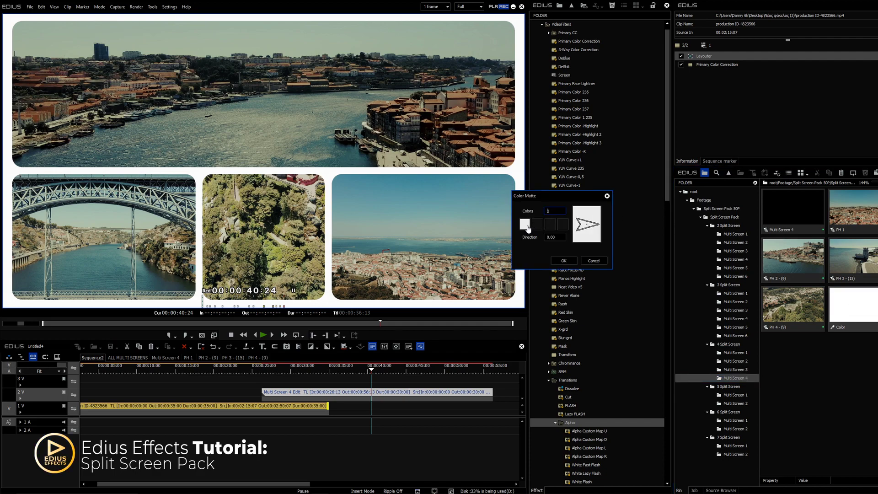
Set the border colour to a slightly darkened yellow in ColorSelect and apply it.
left_click(536, 248)
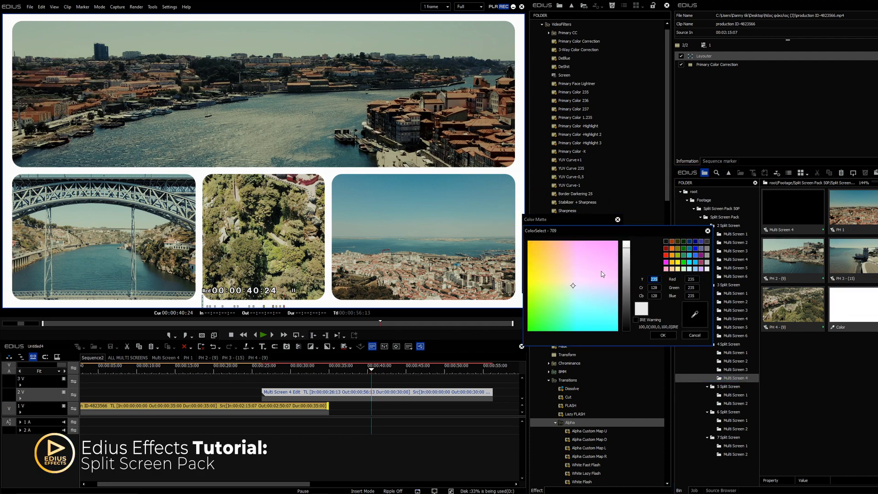
left_click(673, 268)
left_click_drag(626, 271, 627, 273)
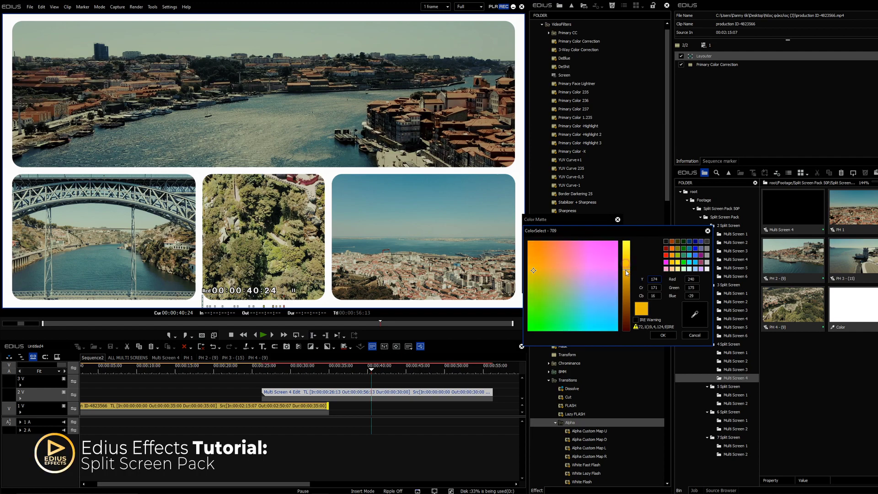
left_click(664, 336)
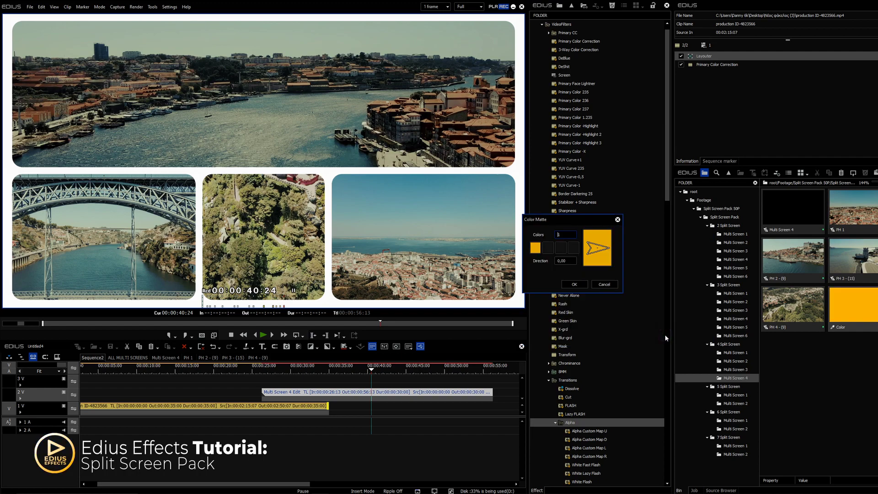
left_click(579, 282)
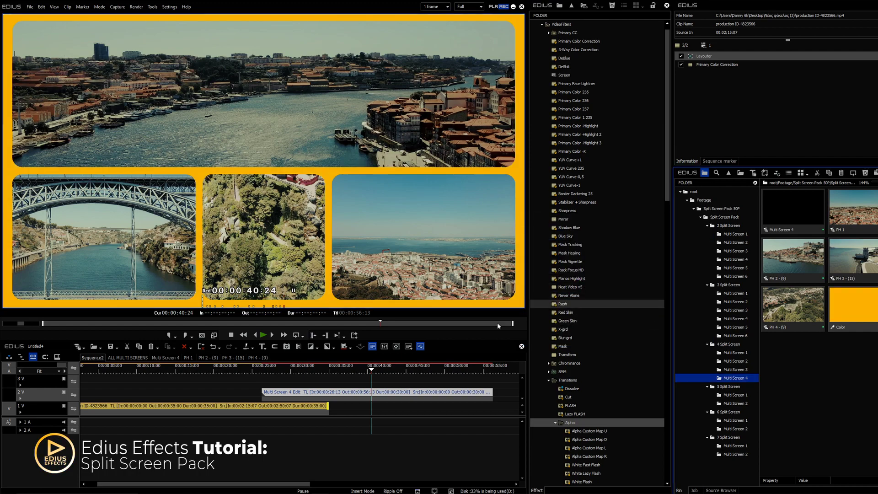
Scrub back and play the yellow-bordered split screen.
left_click(329, 368)
left_click_drag(330, 371, 258, 373)
key("space")
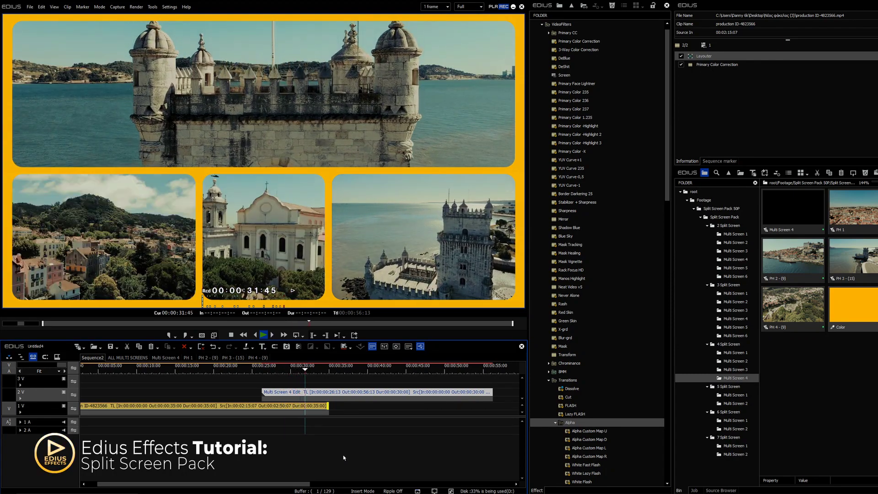
Set the Color matte to 2 colours with a rotated gradient direction and a black colour, then apply.
double_click(866, 310)
left_click(565, 236)
left_click_drag(605, 252, 586, 237)
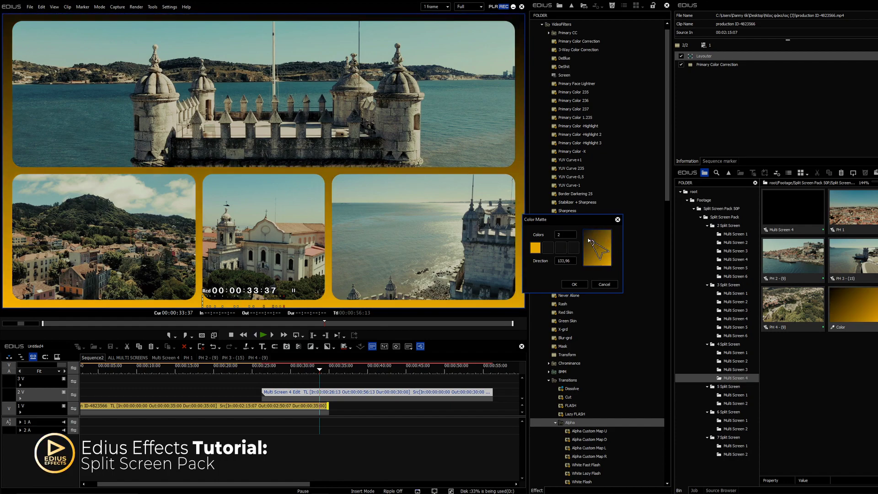
left_click(548, 248)
left_click(604, 323)
left_click(574, 284)
Play back and scrub through the black-bordered split screen.
left_click(270, 369)
key("space")
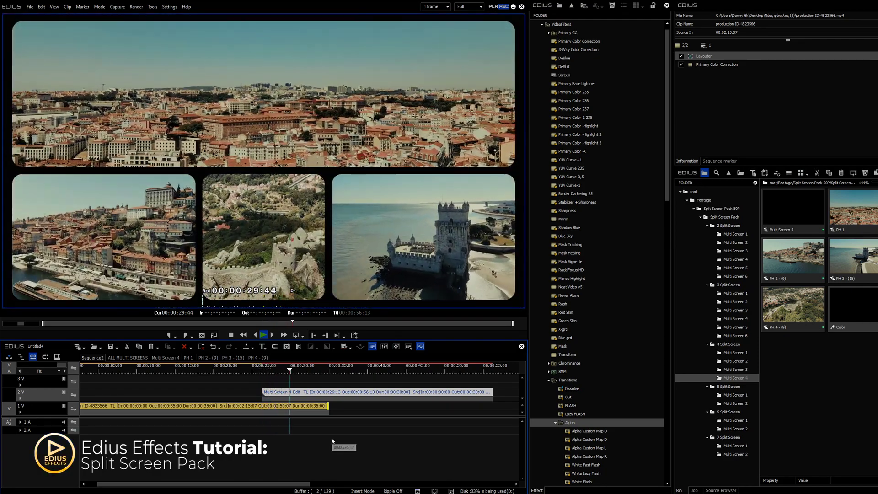
left_click_drag(332, 440, 445, 437)
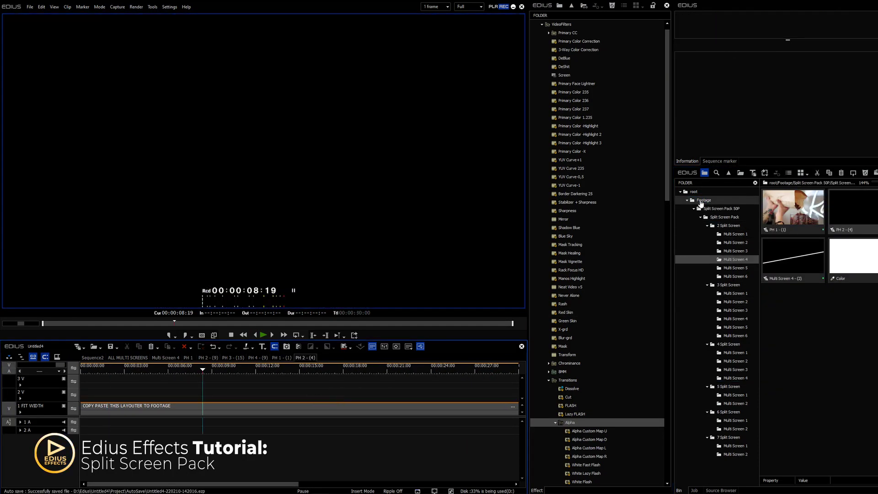
Drag a Footage bin clip into the placeholder sequence, starting it around four seconds.
left_click(699, 201)
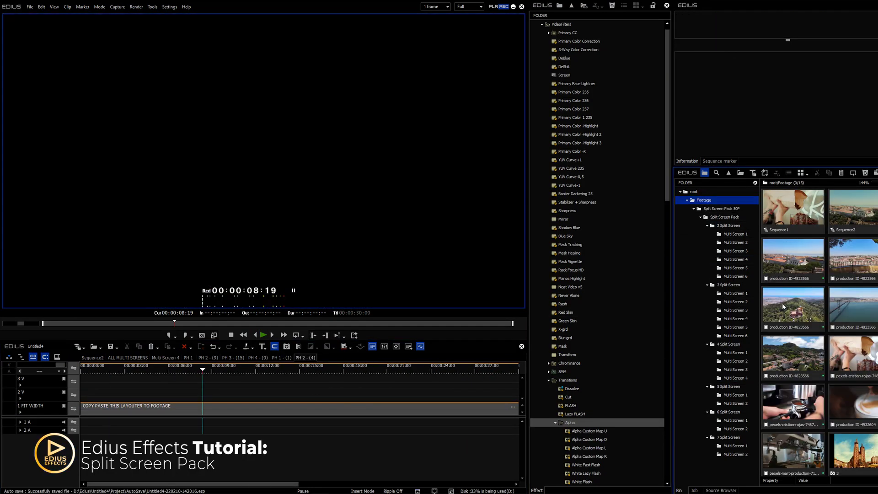
left_click_drag(853, 404, 103, 391)
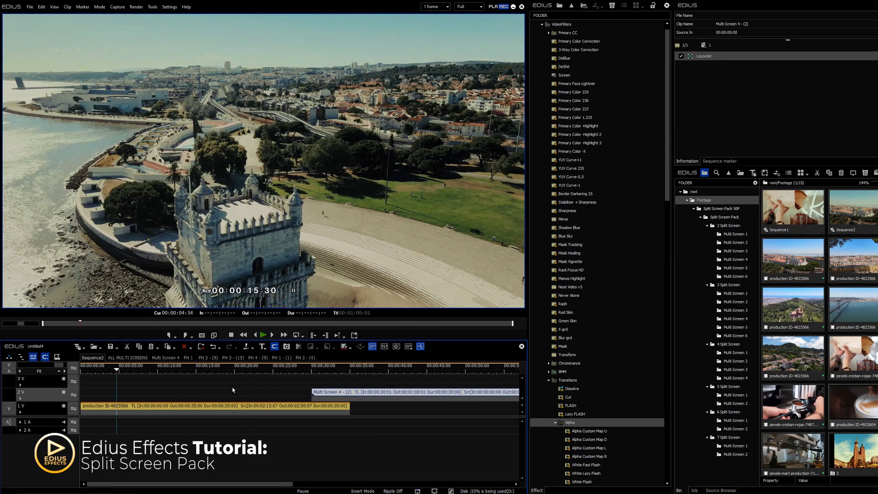
left_click_drag(341, 393, 147, 394)
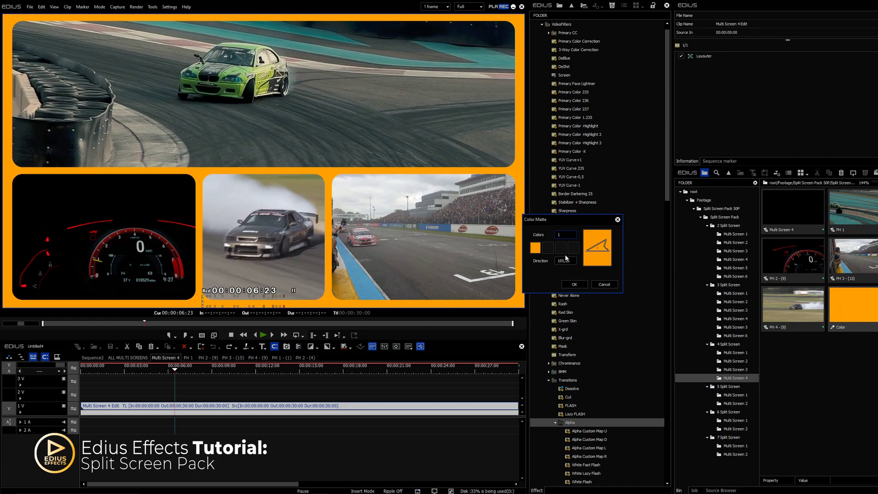
Make the Color Matte border a two-colour red-to-black gradient at direction 283.12 and play it back.
left_click(536, 248)
left_click(677, 263)
left_click(663, 335)
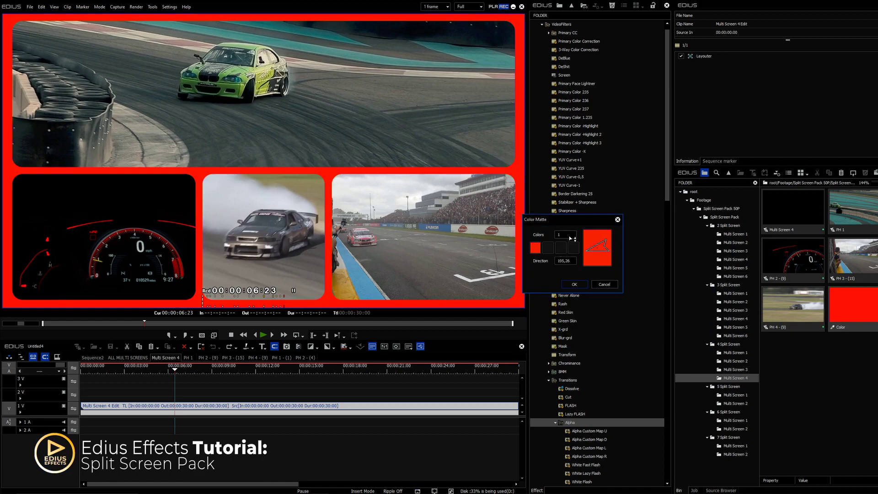
left_click(569, 238)
left_click_drag(597, 243, 606, 273)
left_click(574, 284)
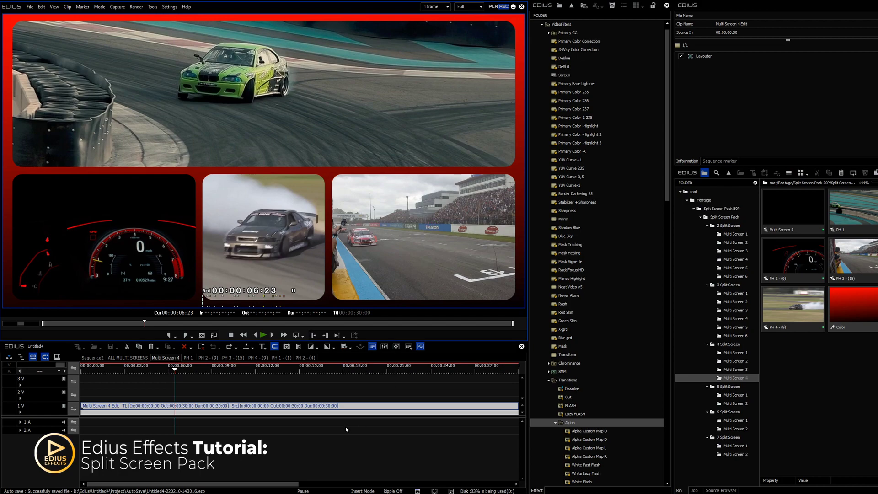
key("space")
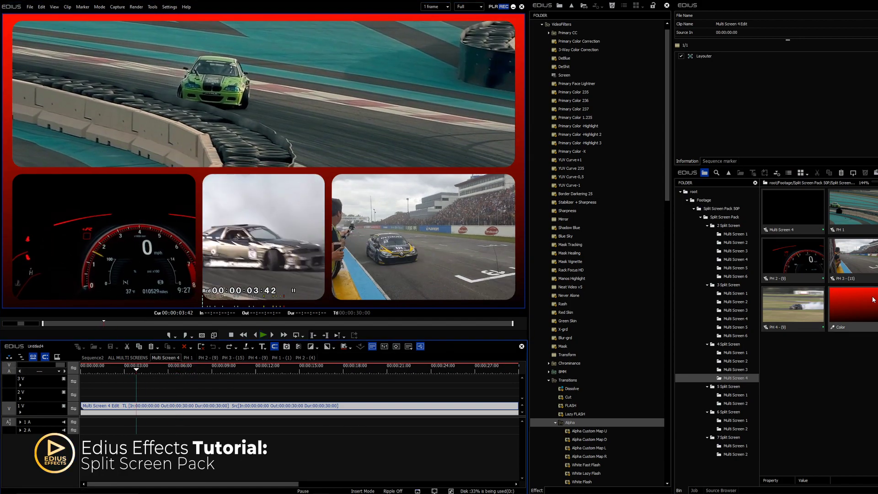